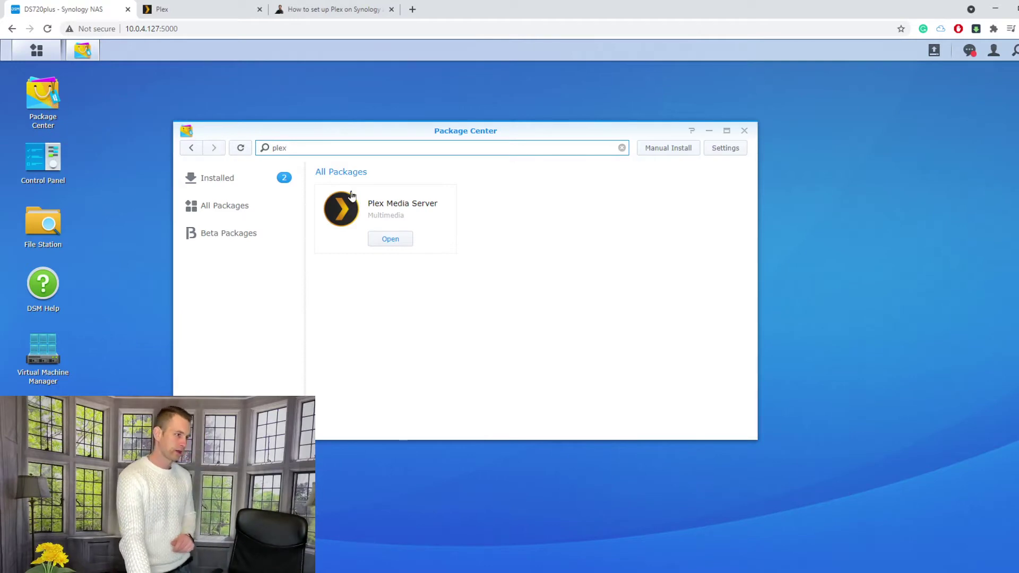
# - Select the existing 'plex' search text in Package Center, where Plex Media Server is installed
pyautogui.doubleClick(310, 149)
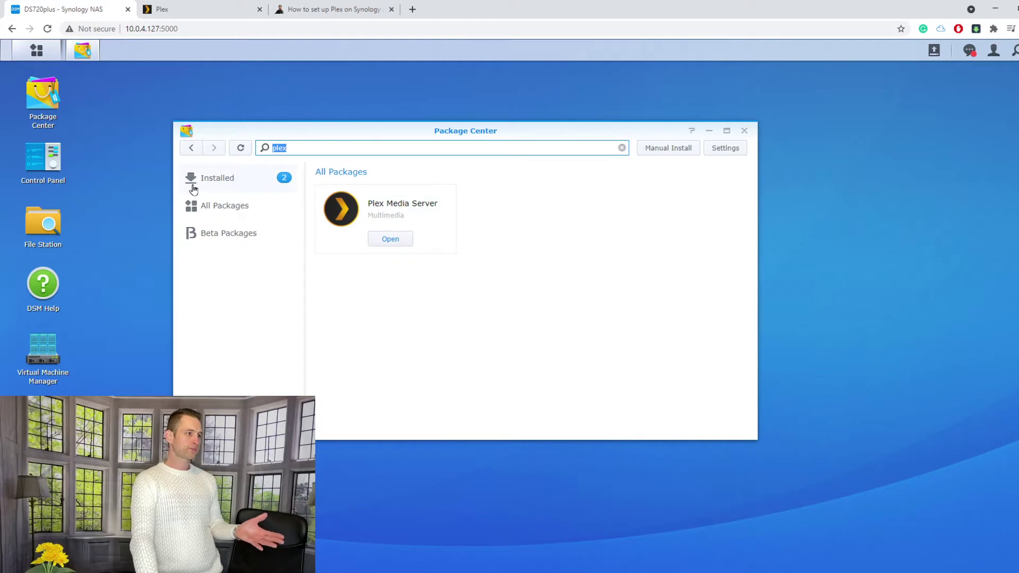
# - Browse the Plex shared folder in File Station, then view Control Panel's Shared Folder list
pyautogui.click(43, 227)
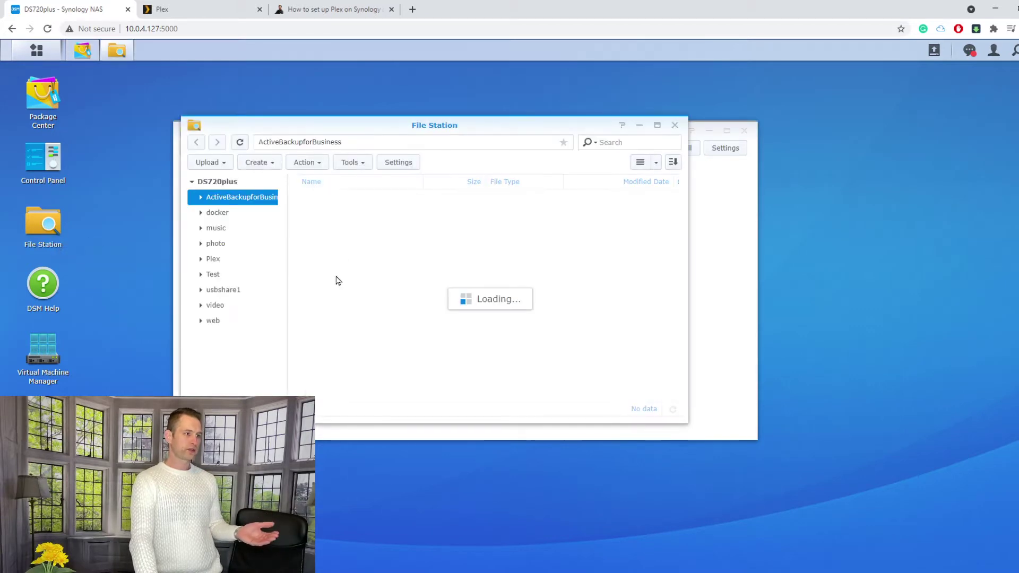
pyautogui.click(221, 259)
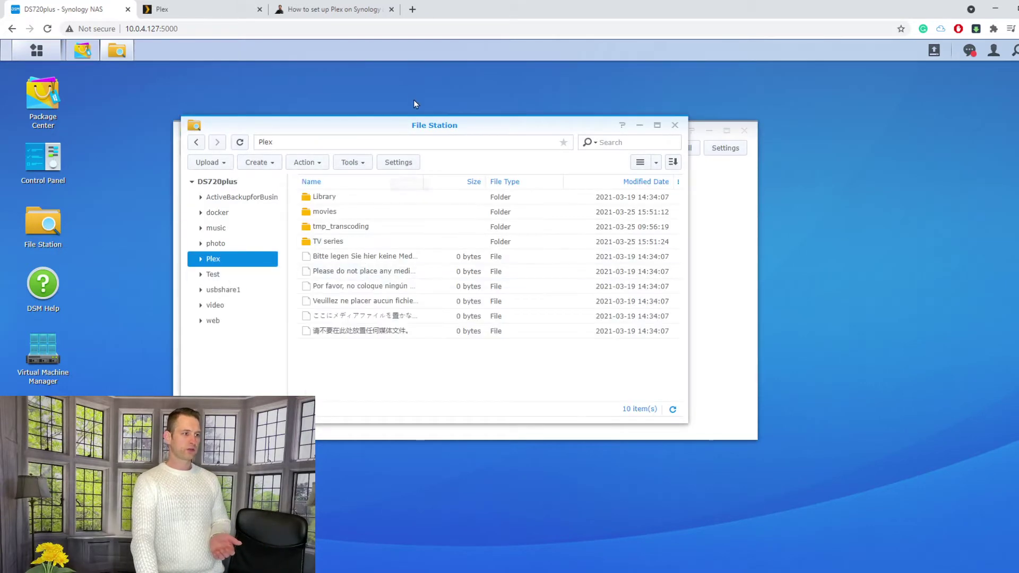
pyautogui.moveTo(432, 125); pyautogui.dragTo(465, 125)
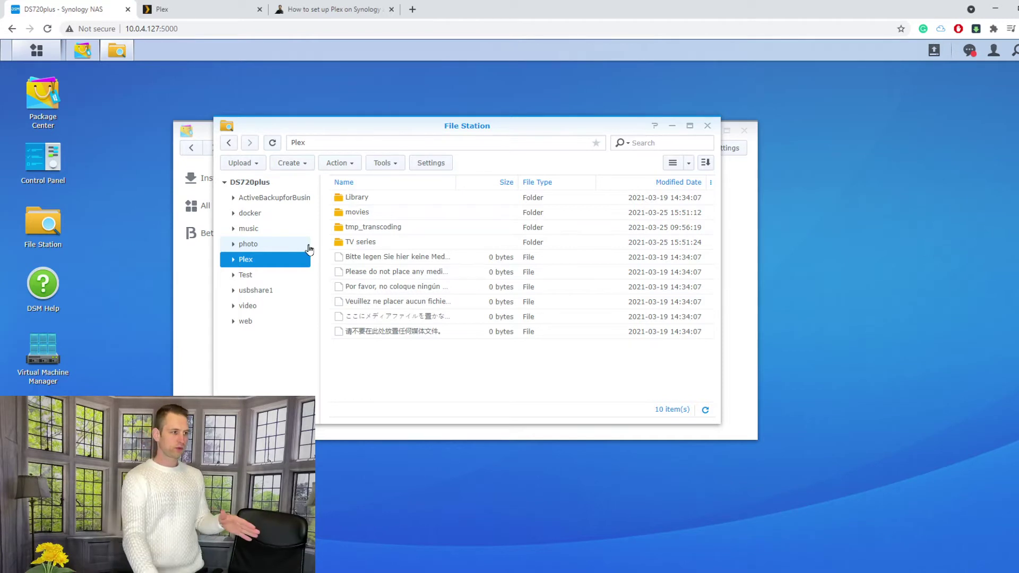
pyautogui.moveTo(403, 131)
pyautogui.mouseDown()
pyautogui.moveTo(416, 156)
pyautogui.moveTo(416, 146)
pyautogui.mouseUp()
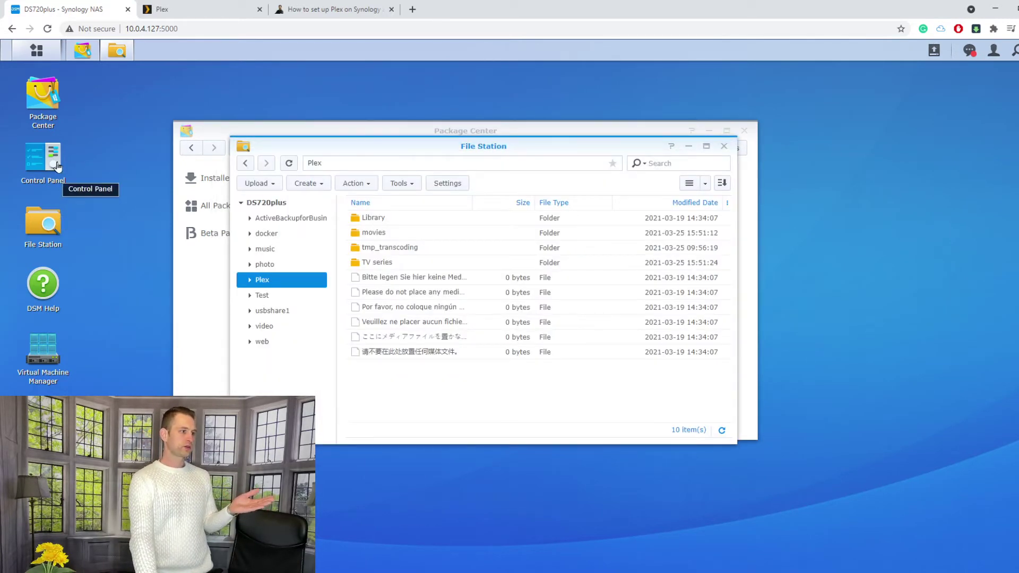
pyautogui.click(74, 164)
pyautogui.click(127, 151)
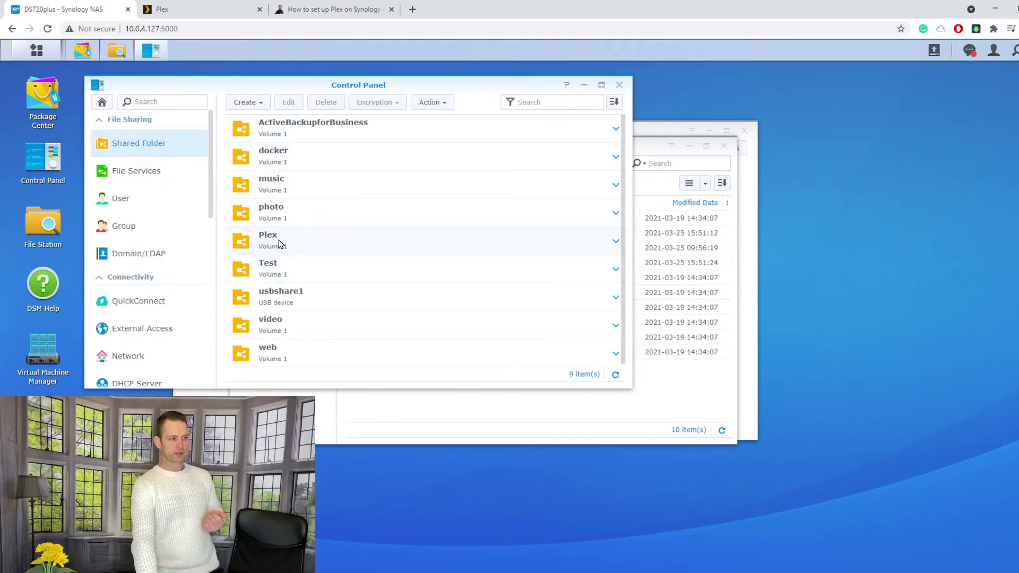
pyautogui.click(279, 242)
pyautogui.click(289, 103)
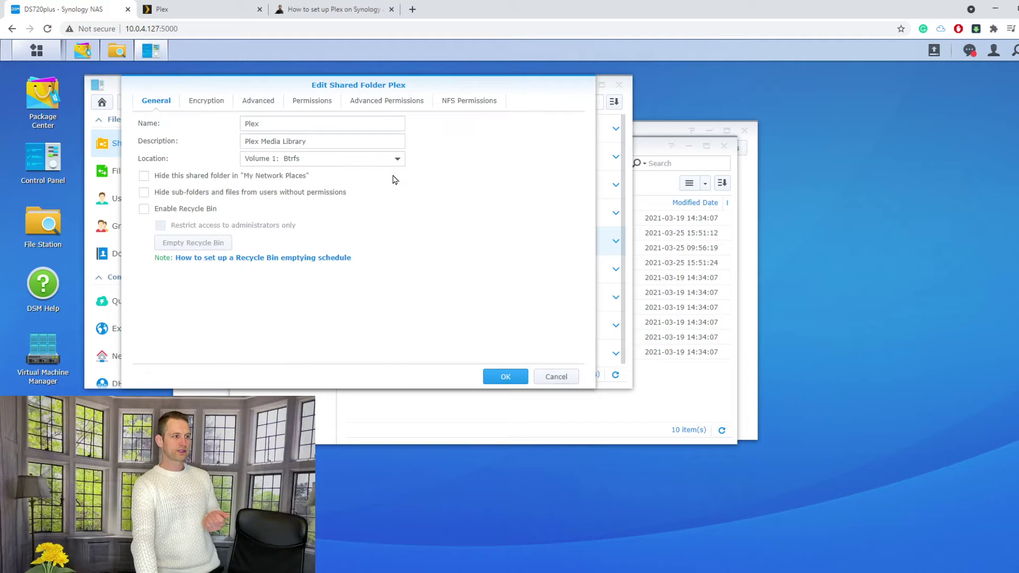
pyautogui.click(319, 103)
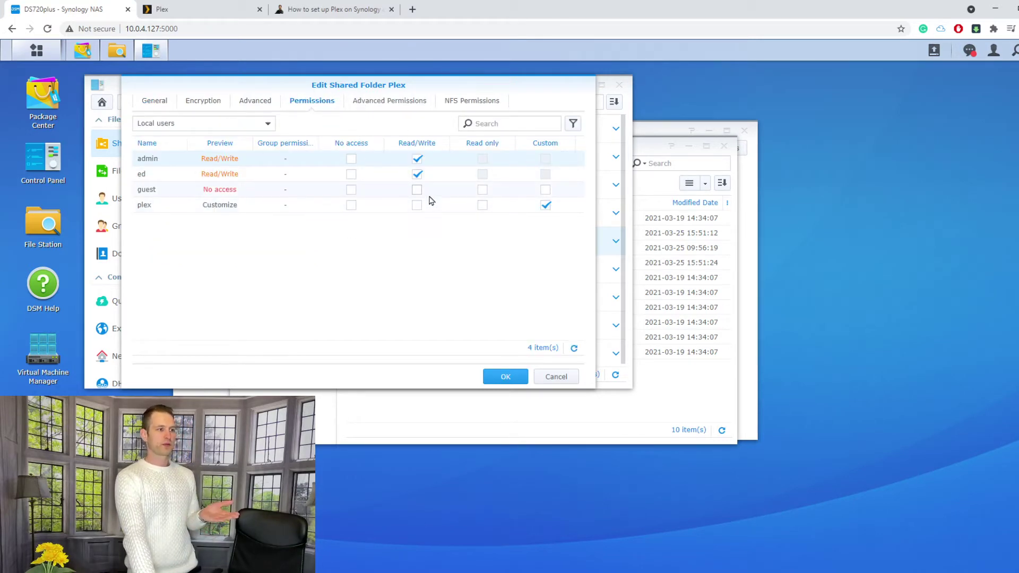
pyautogui.click(416, 175)
pyautogui.click(416, 175)
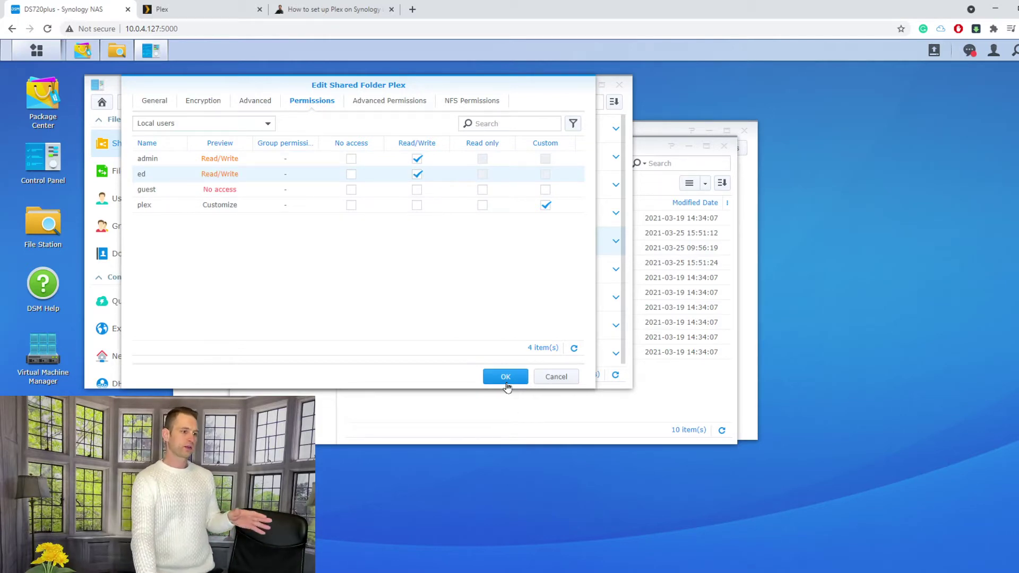
pyautogui.click(507, 377)
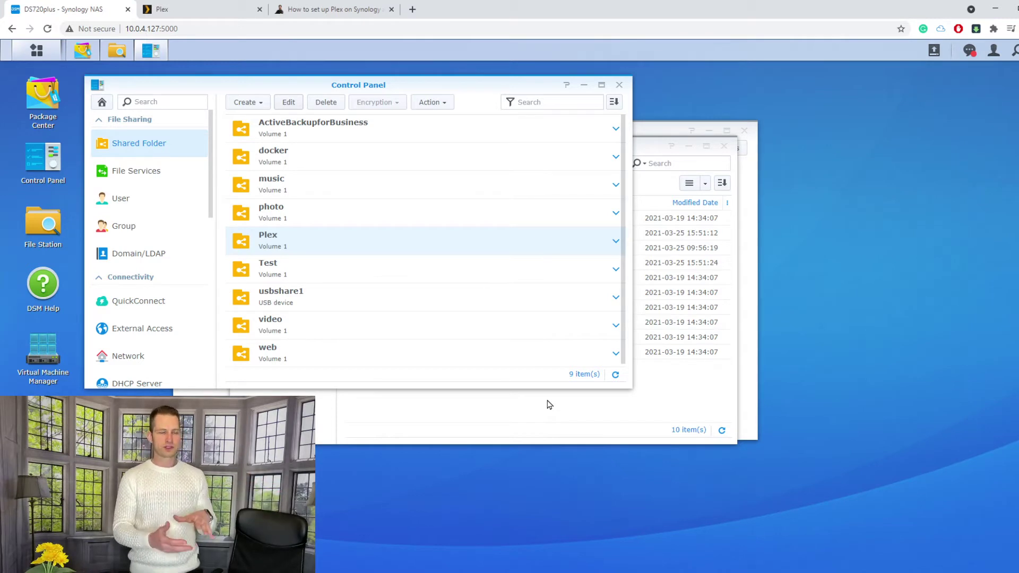
# - Check that the Plex share's movies folder is empty, then return to the Plex folder
pyautogui.click(47, 229)
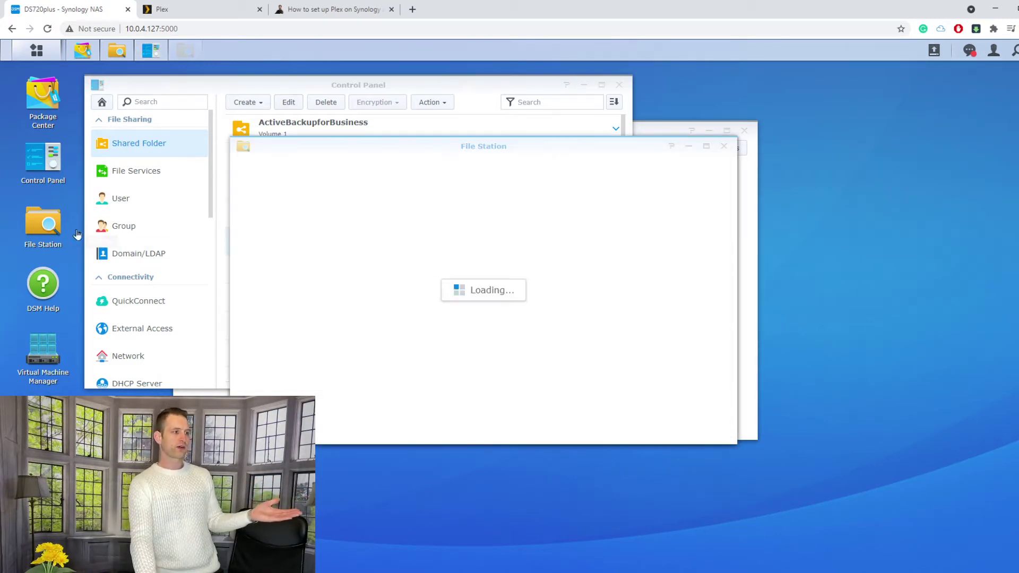
pyautogui.click(262, 279)
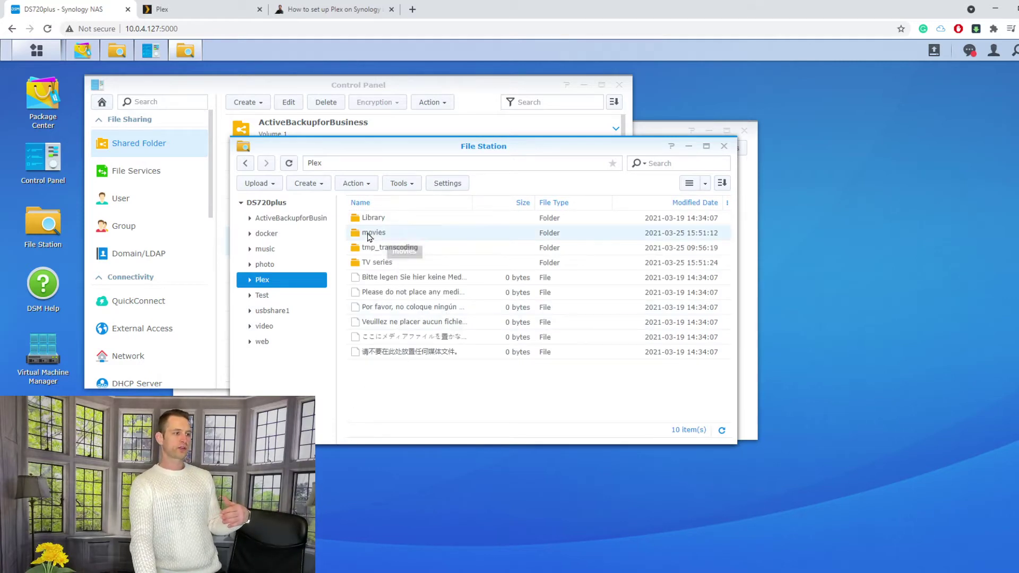
pyautogui.doubleClick(376, 234)
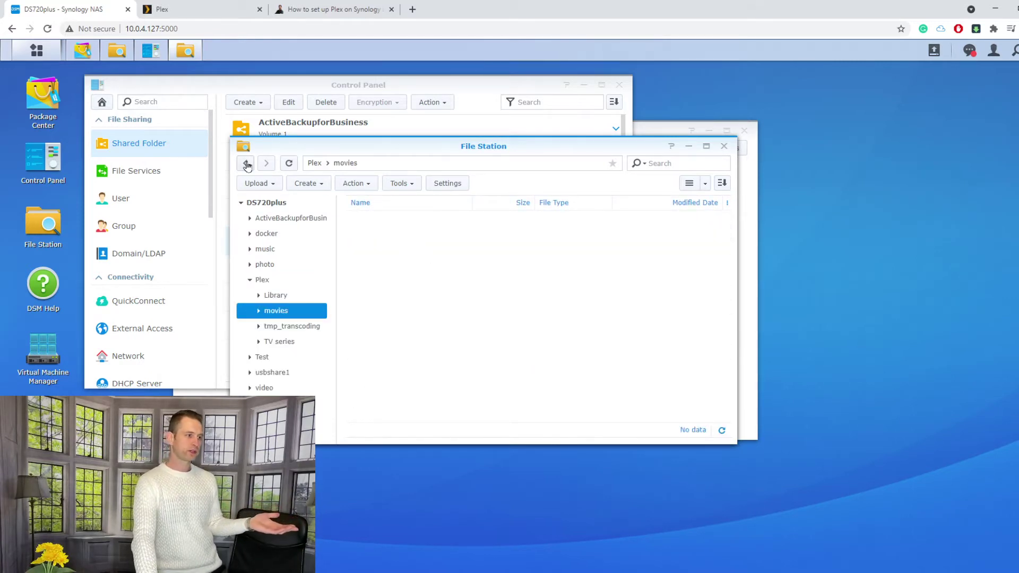
pyautogui.click(245, 163)
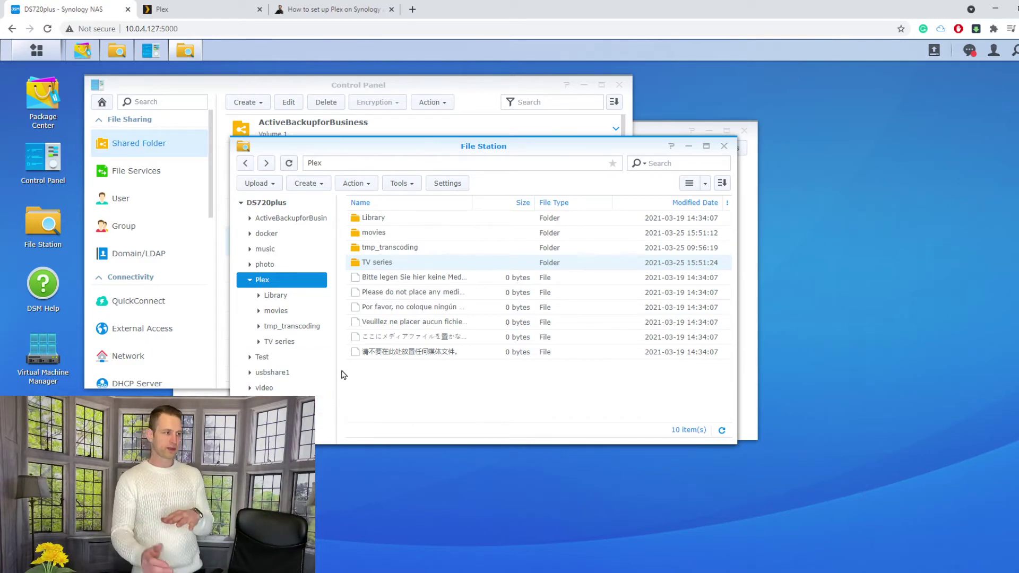
pyautogui.click(422, 85)
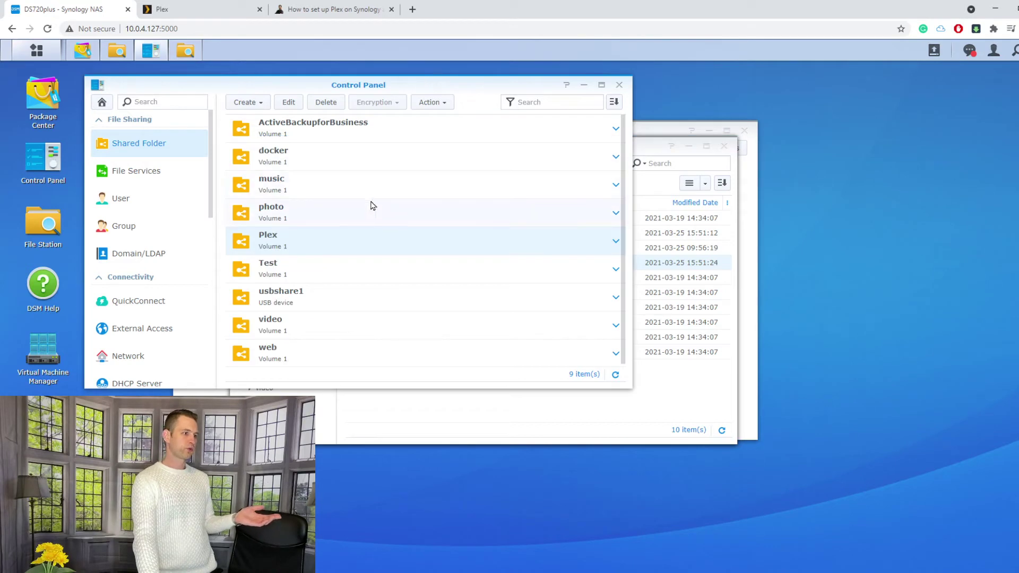
pyautogui.click(281, 332)
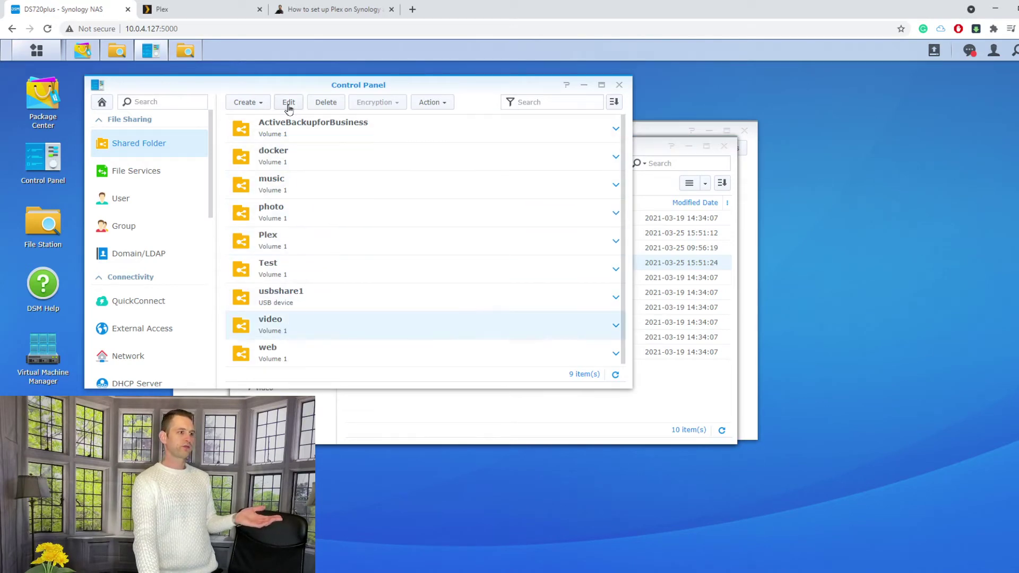
pyautogui.click(288, 103)
pyautogui.click(308, 104)
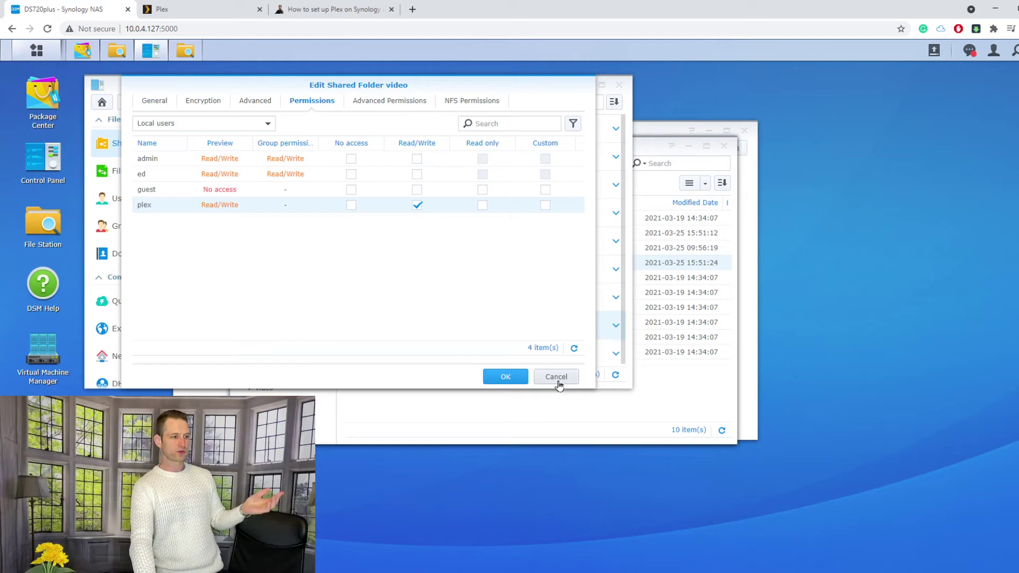
pyautogui.click(557, 377)
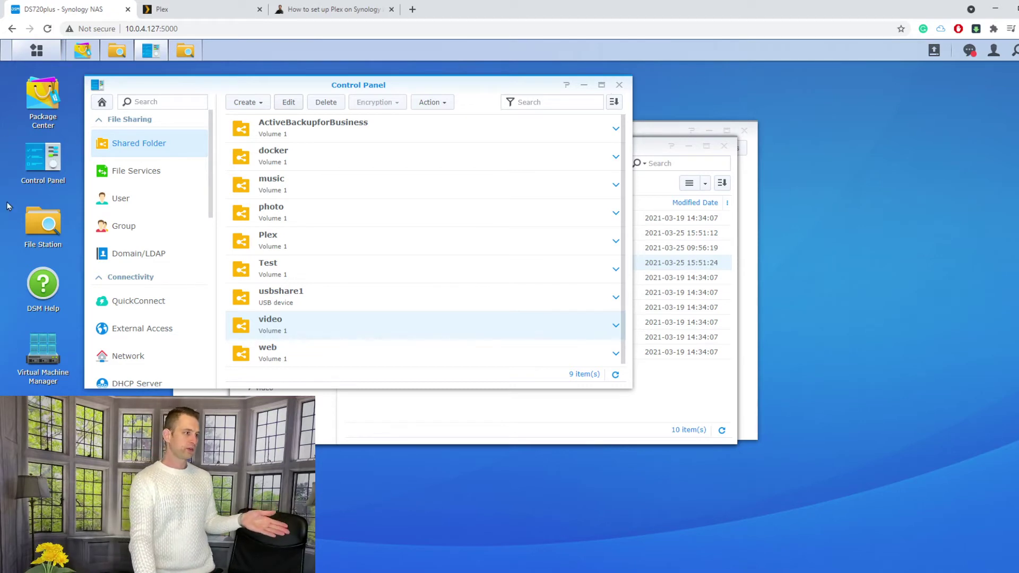
# - Inspect the USB share's 9-2-2021 folder and the empty Plex movies folder in File Station
pyautogui.click(49, 224)
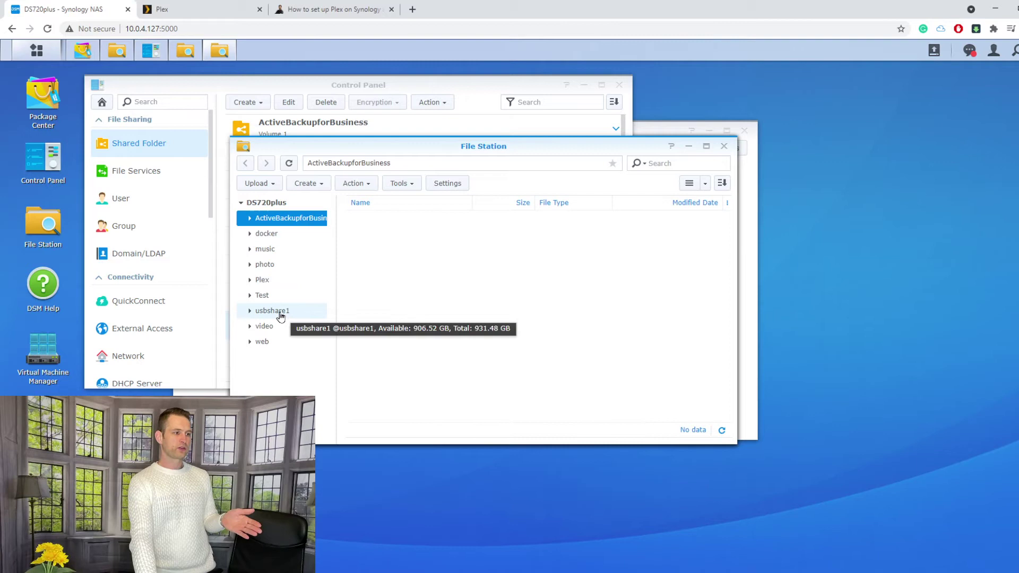
pyautogui.click(280, 316)
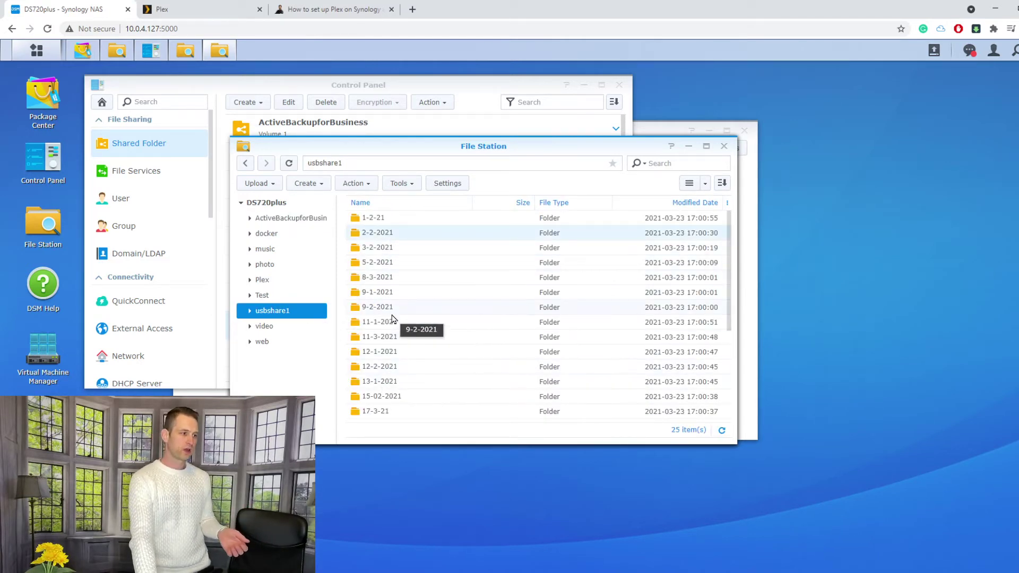
pyautogui.rightClick(393, 317)
pyautogui.click(419, 433)
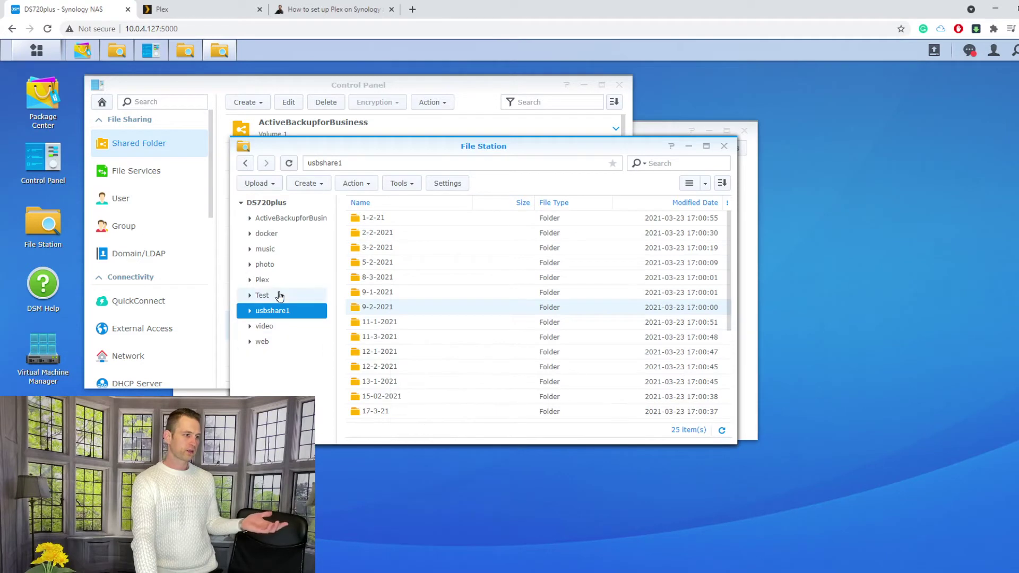
pyautogui.click(273, 279)
pyautogui.doubleClick(374, 234)
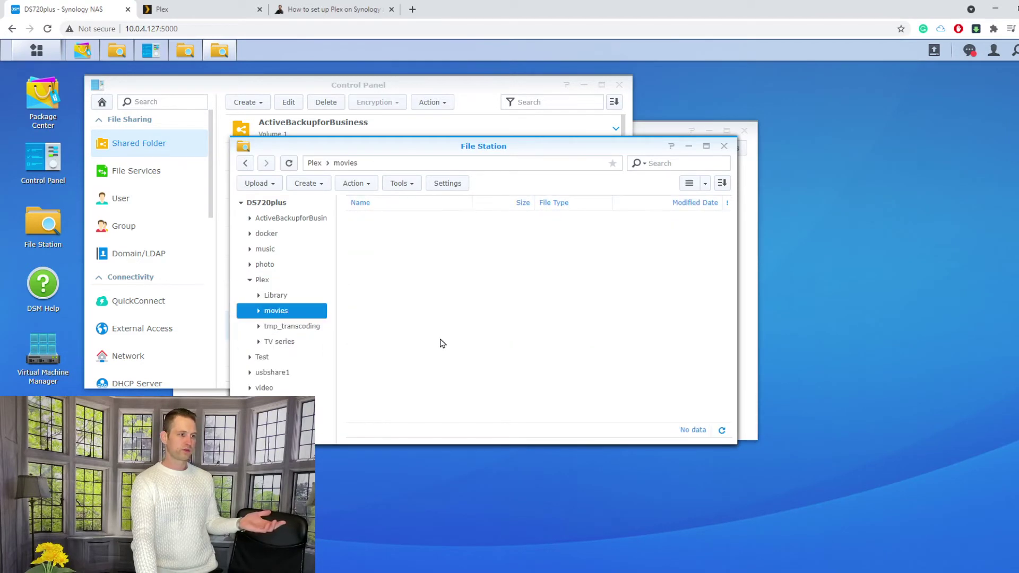
pyautogui.rightClick(460, 295)
pyautogui.click(410, 309)
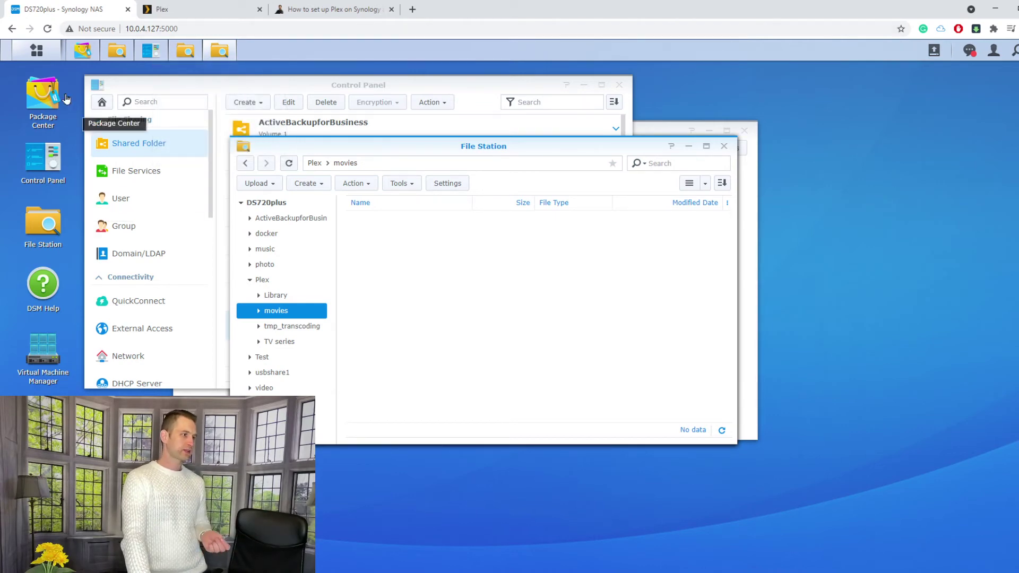
# - Launch the Plex Media Server web app from the DSM Main Menu
pyautogui.click(28, 52)
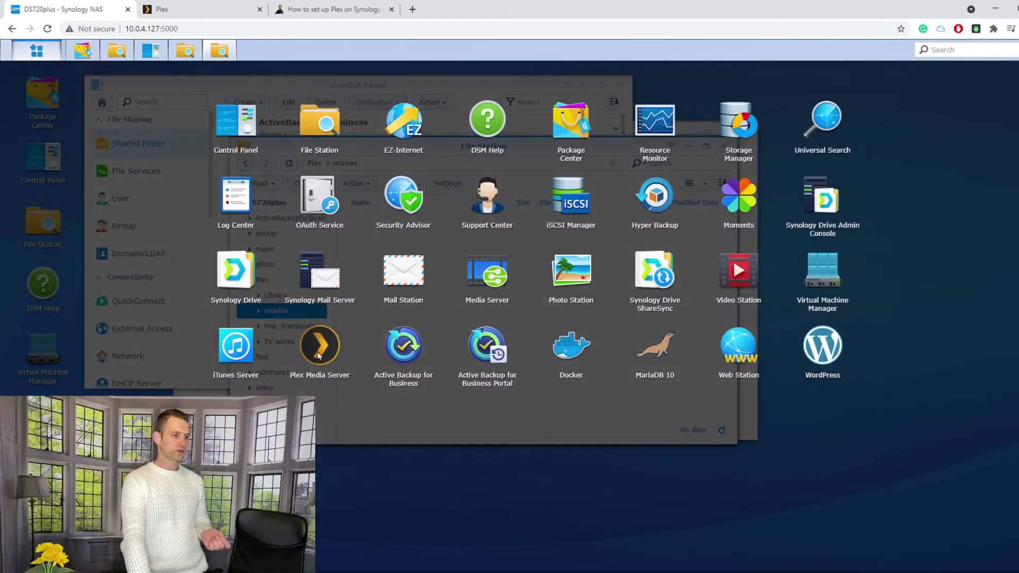
pyautogui.click(319, 355)
pyautogui.click(259, 9)
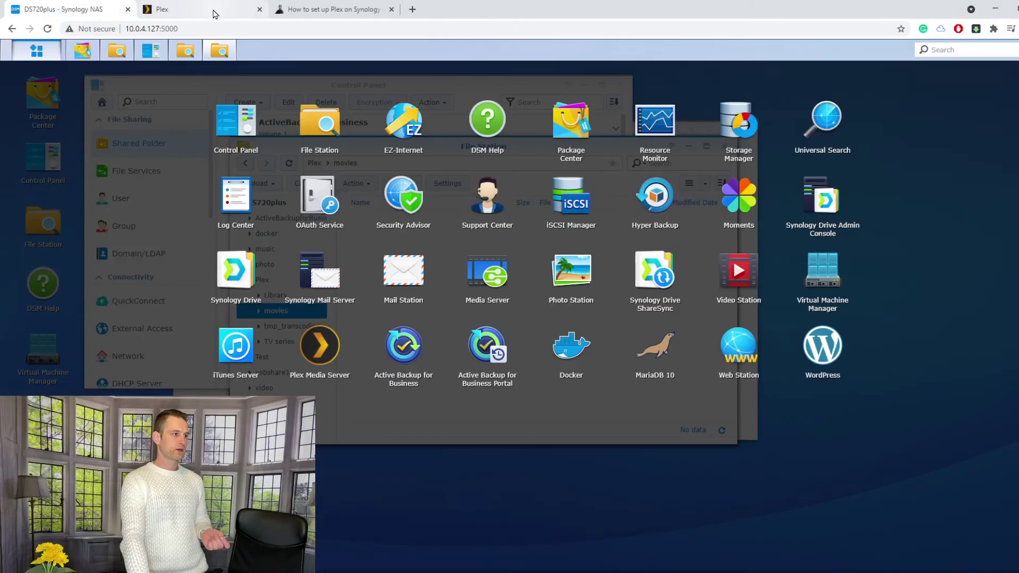
# - Edit the Films library's folders and start browsing the server for another media folder
pyautogui.click(214, 11)
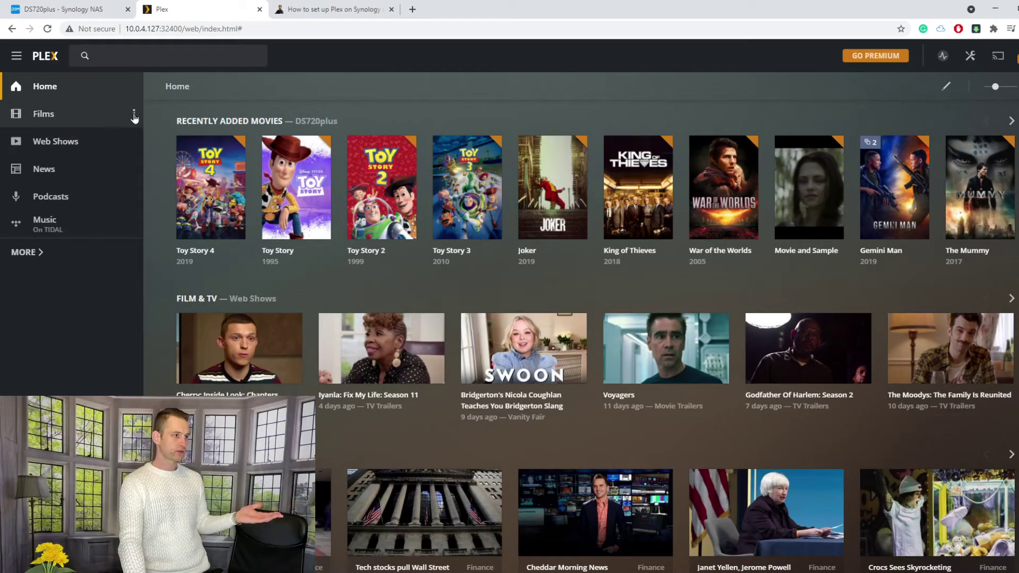
pyautogui.click(134, 114)
pyautogui.moveTo(181, 199)
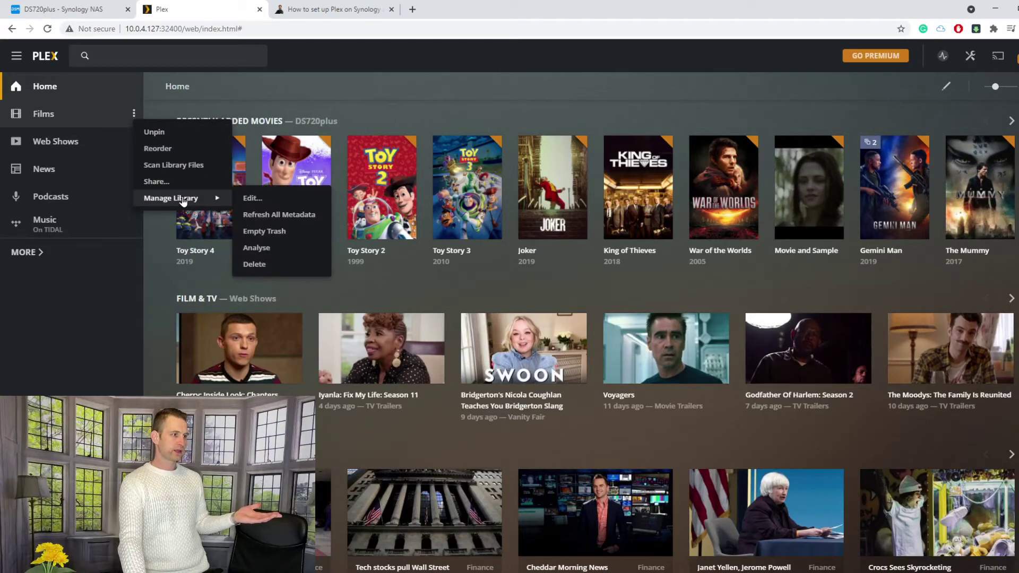
pyautogui.click(260, 199)
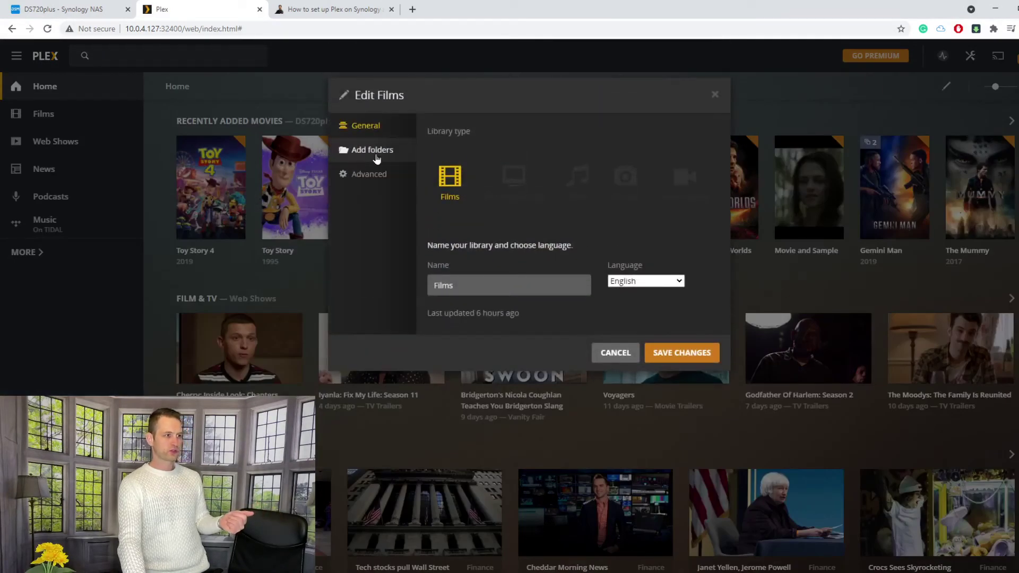
pyautogui.click(373, 154)
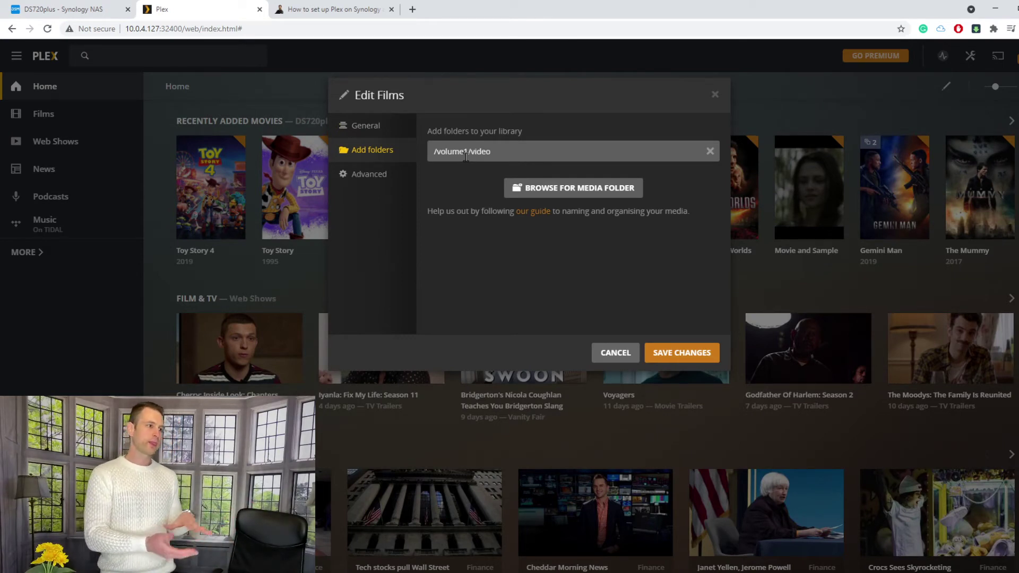
pyautogui.click(555, 189)
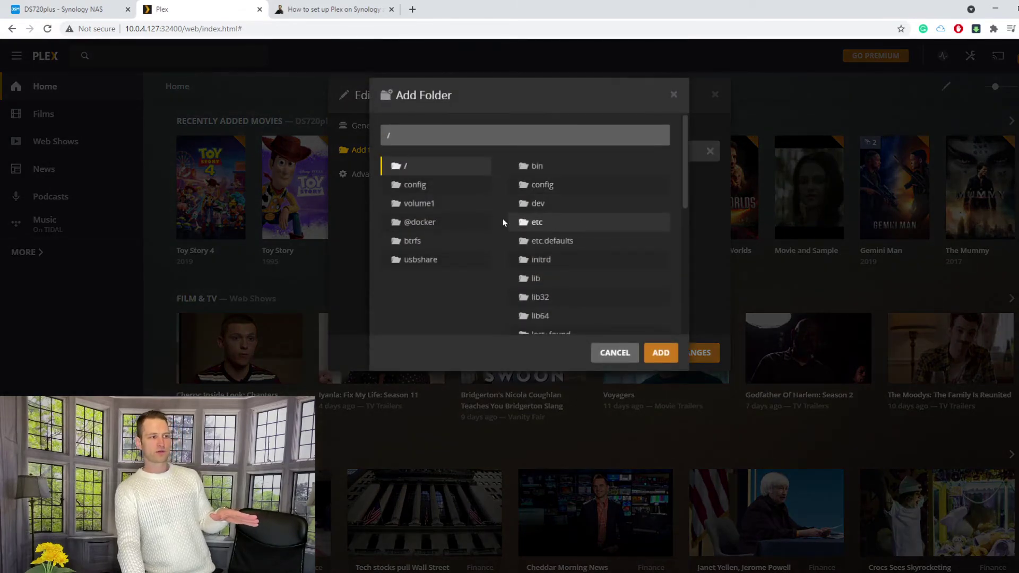
# - Pick the usbshare folder in Add Folder and add it next to /volume1/video
pyautogui.click(418, 207)
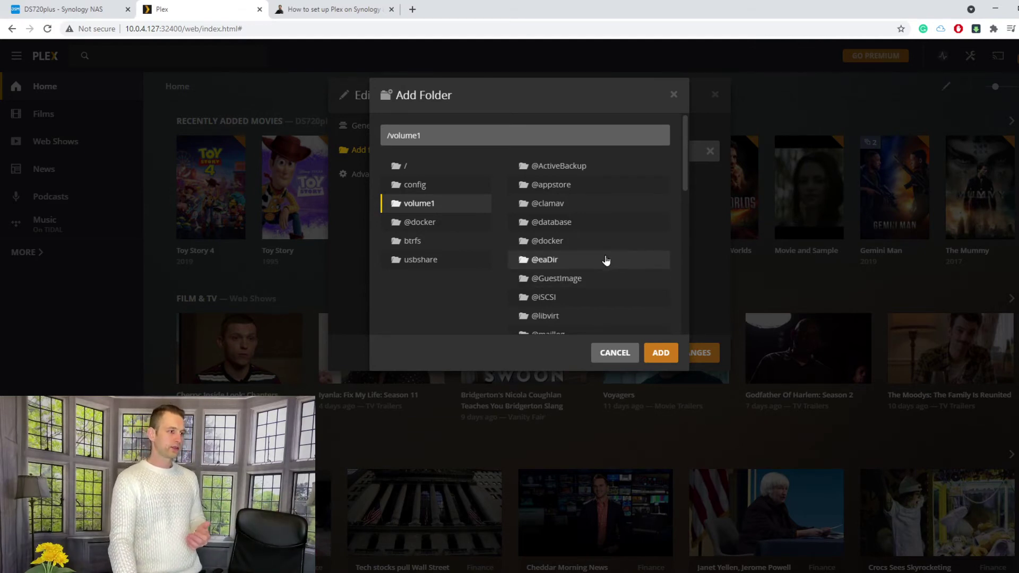
pyautogui.scroll(-10, 579, 264)
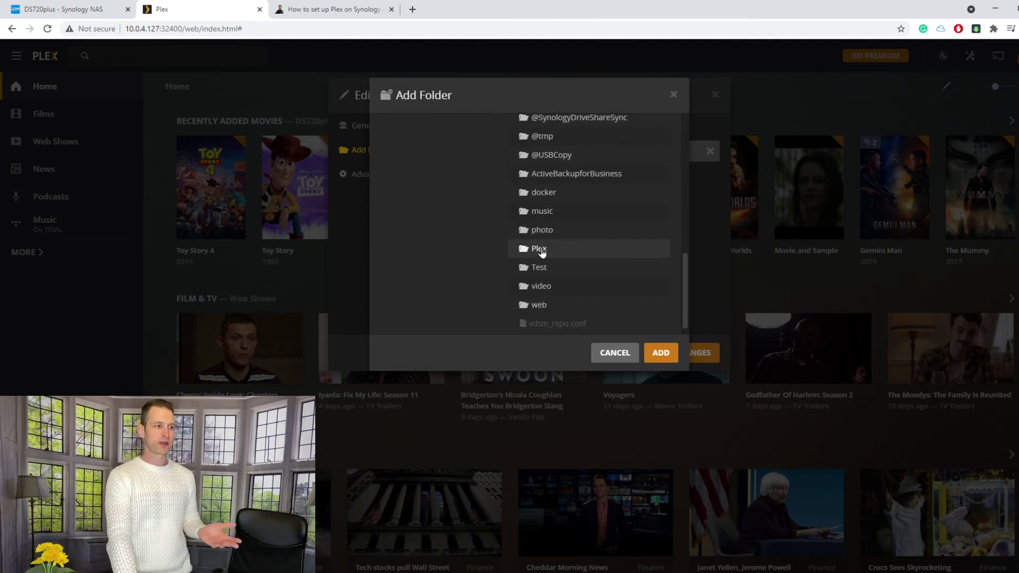
pyautogui.scroll(-1, 603, 287)
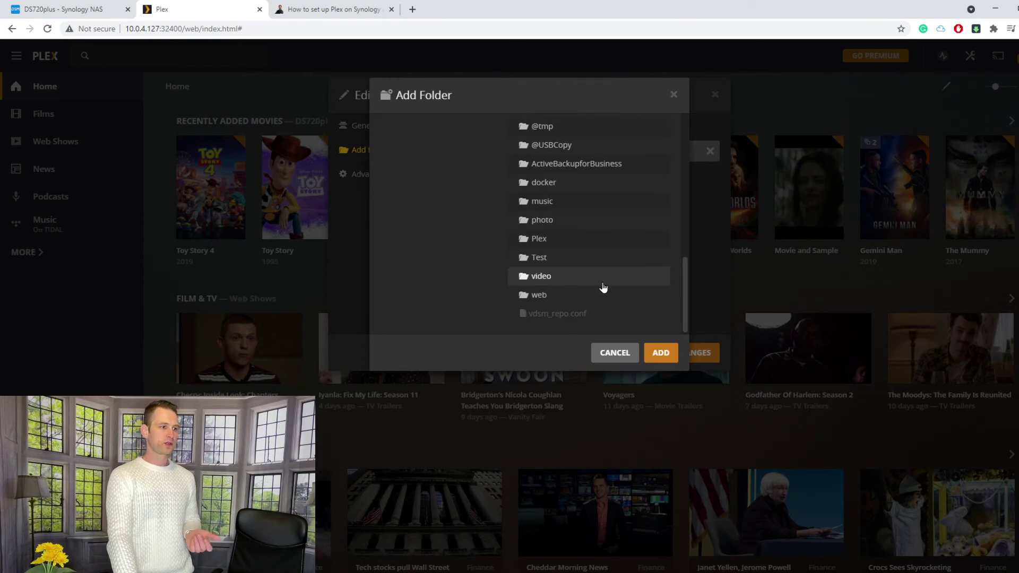
pyautogui.scroll(3, 616, 285)
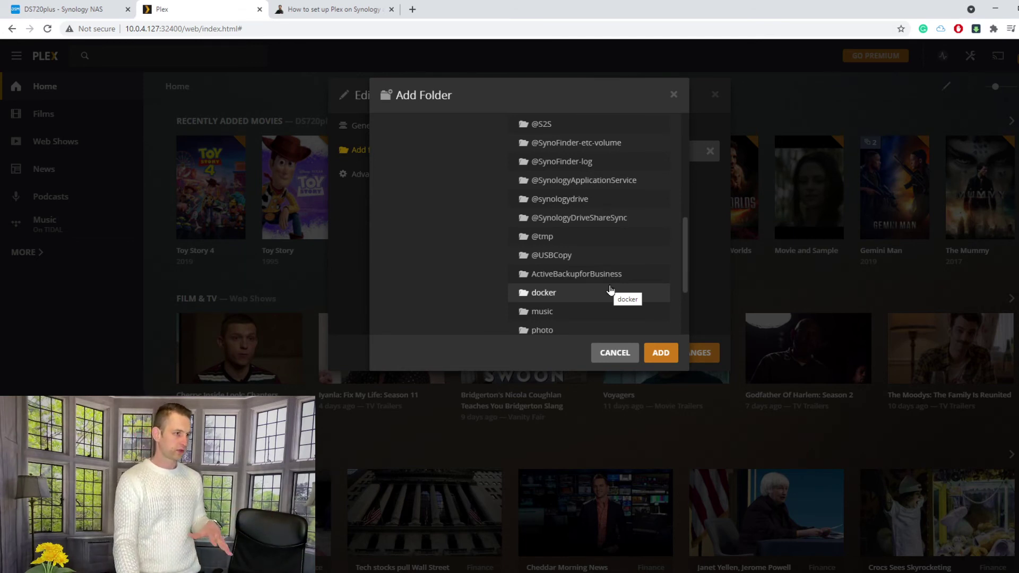
pyautogui.scroll(1, 602, 285)
pyautogui.scroll(3, 602, 278)
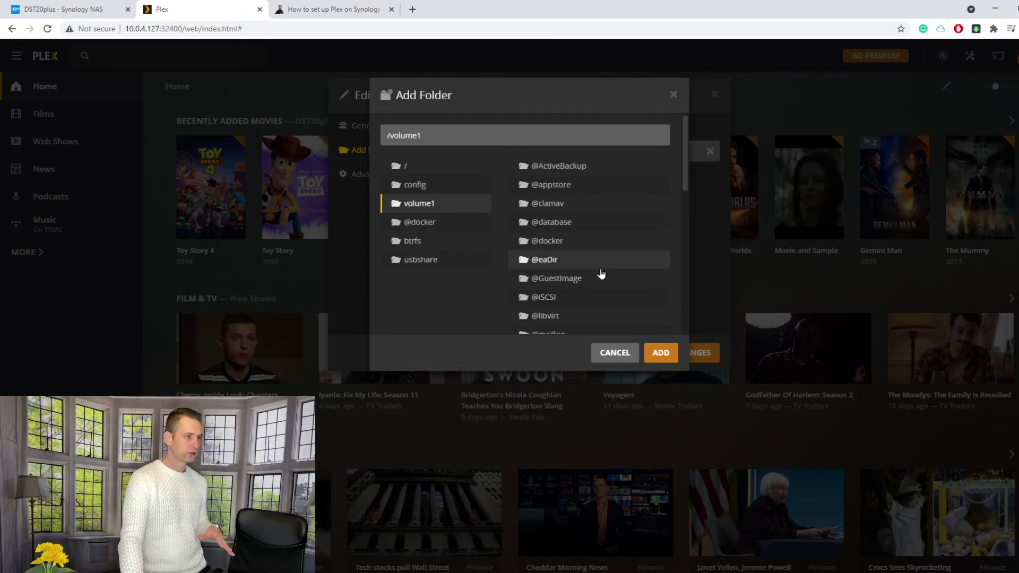
pyautogui.scroll(-2, 595, 270)
pyautogui.scroll(1, 441, 180)
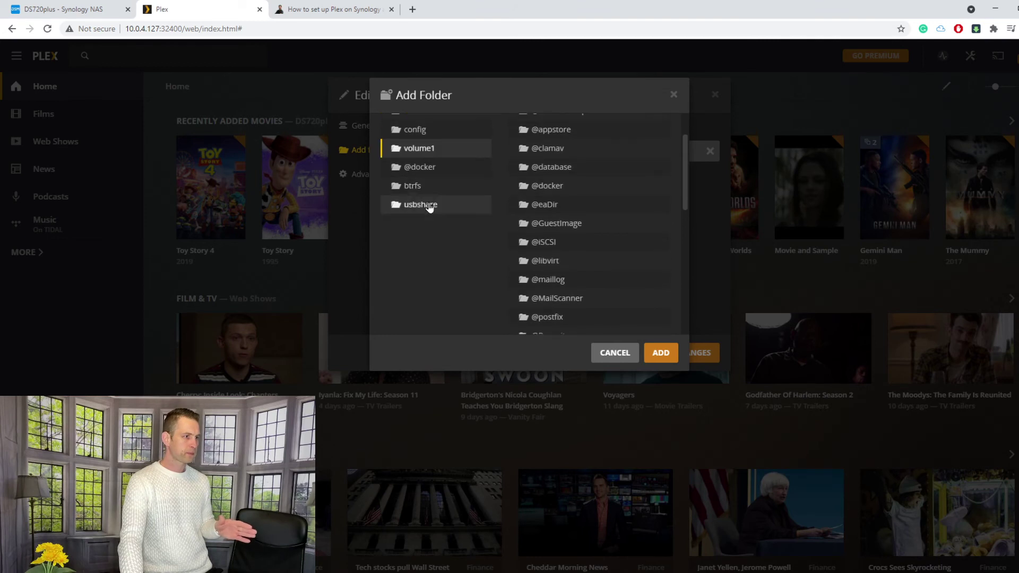
pyautogui.scroll(-3, 610, 218)
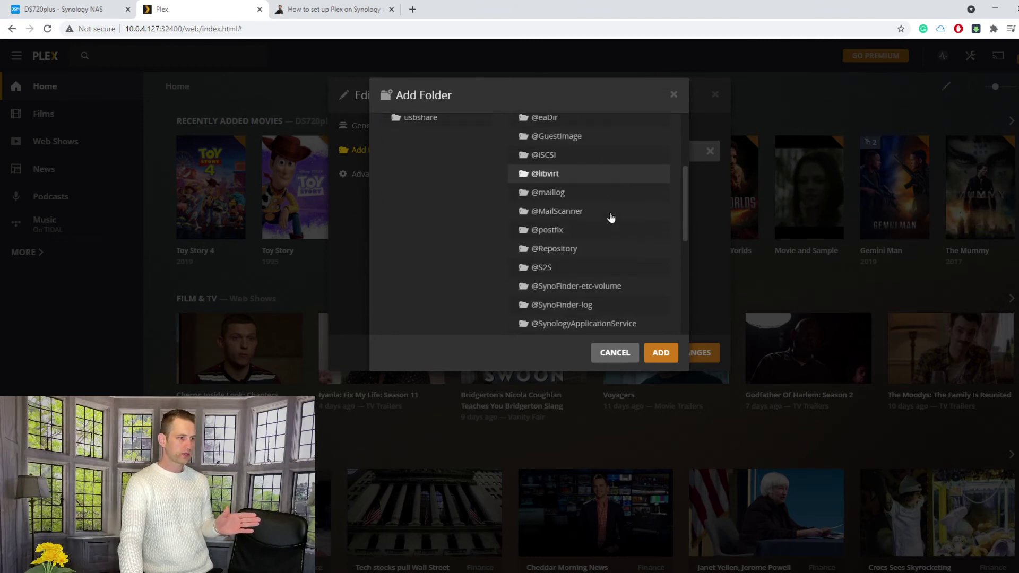
pyautogui.scroll(-3, 611, 214)
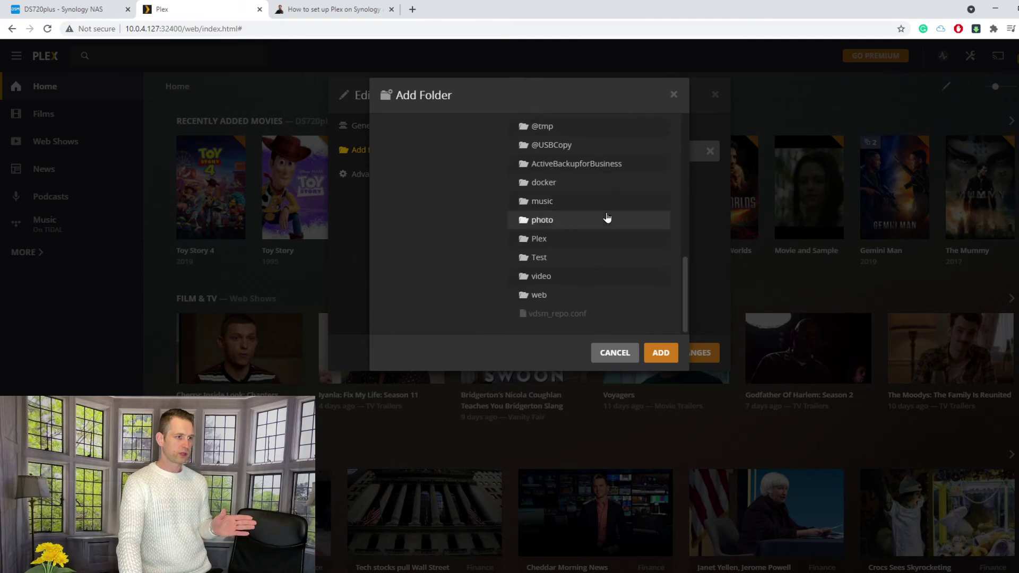
pyautogui.scroll(2, 589, 196)
pyautogui.scroll(3, 600, 215)
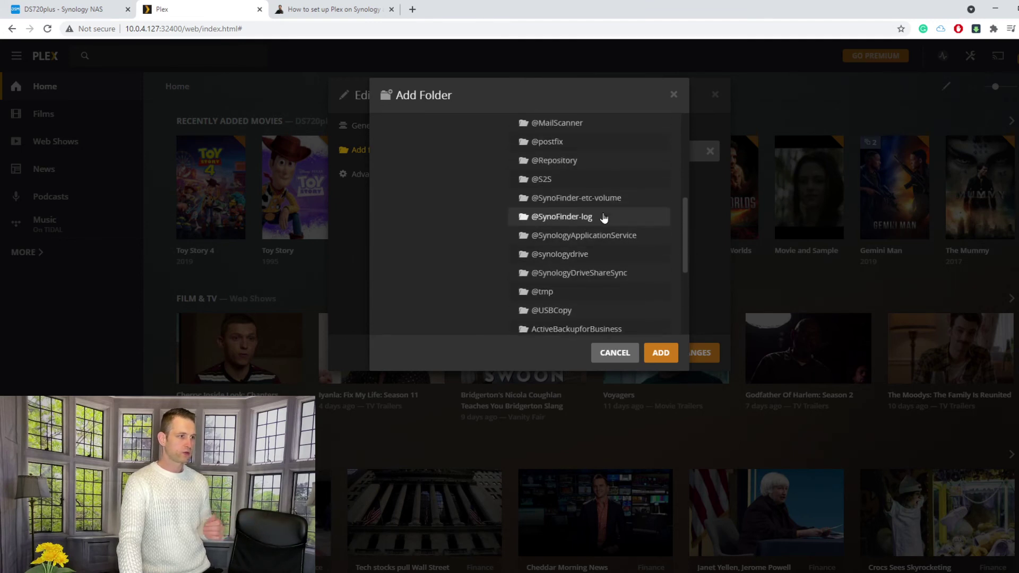
pyautogui.scroll(2, 598, 219)
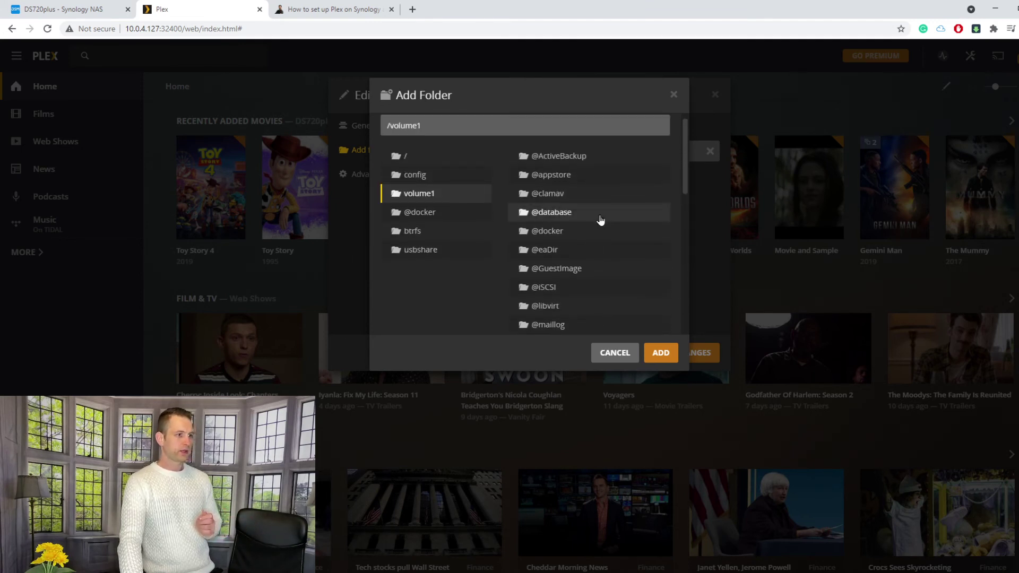
pyautogui.click(428, 251)
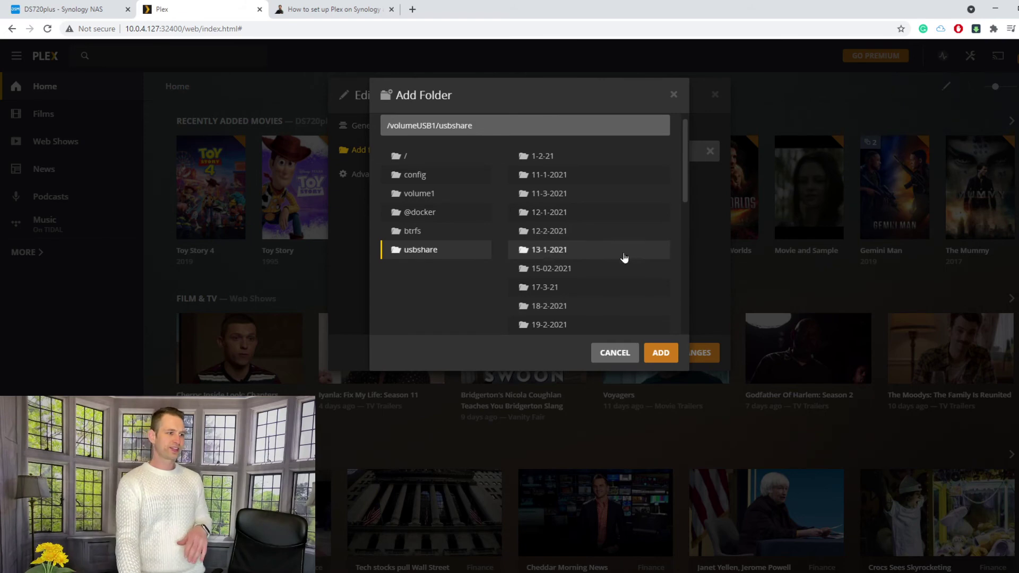
pyautogui.click(661, 353)
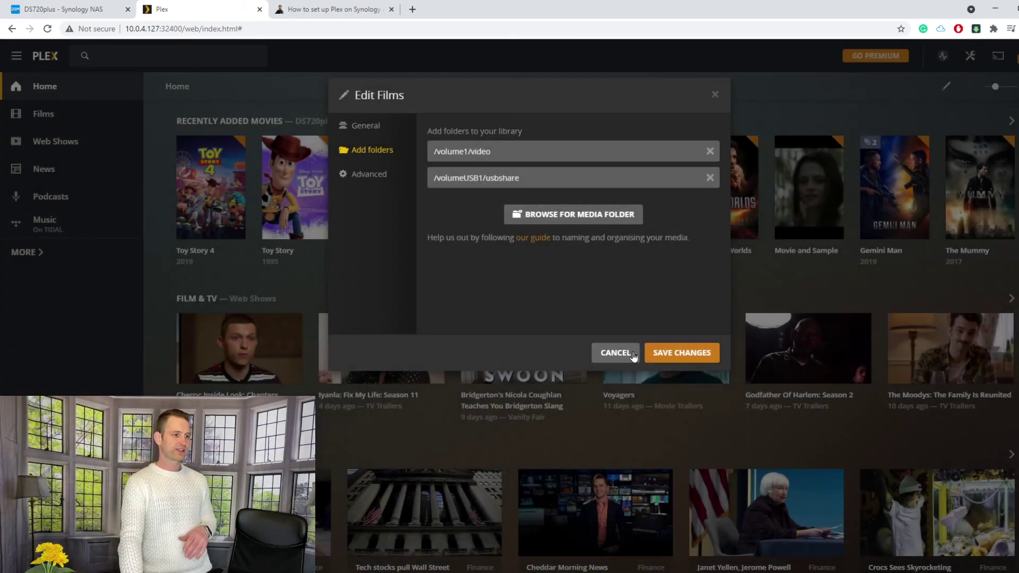
# - Close the Edit Films dialog and run Scan Library Files on the Films library
pyautogui.click(615, 353)
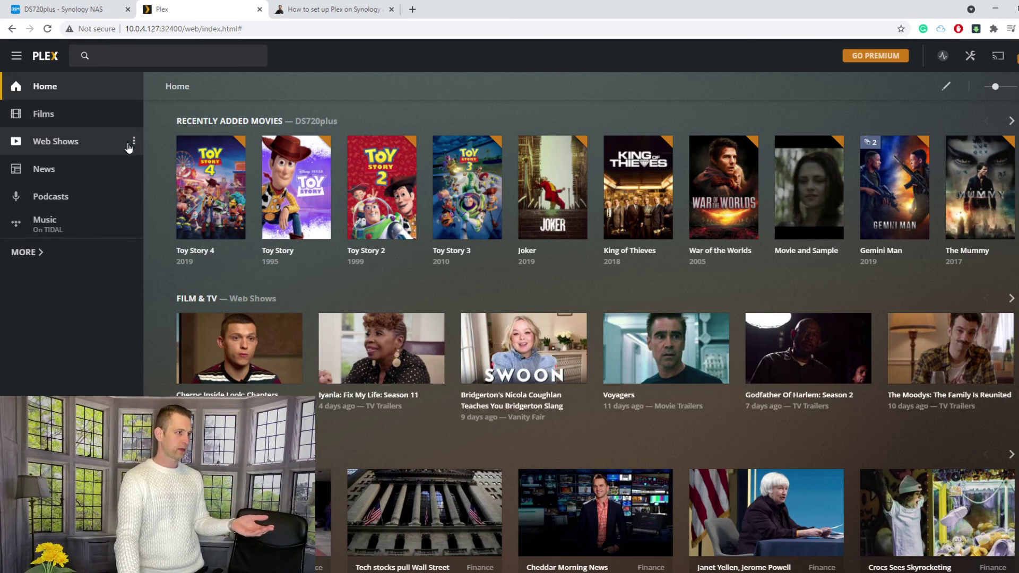
pyautogui.click(134, 114)
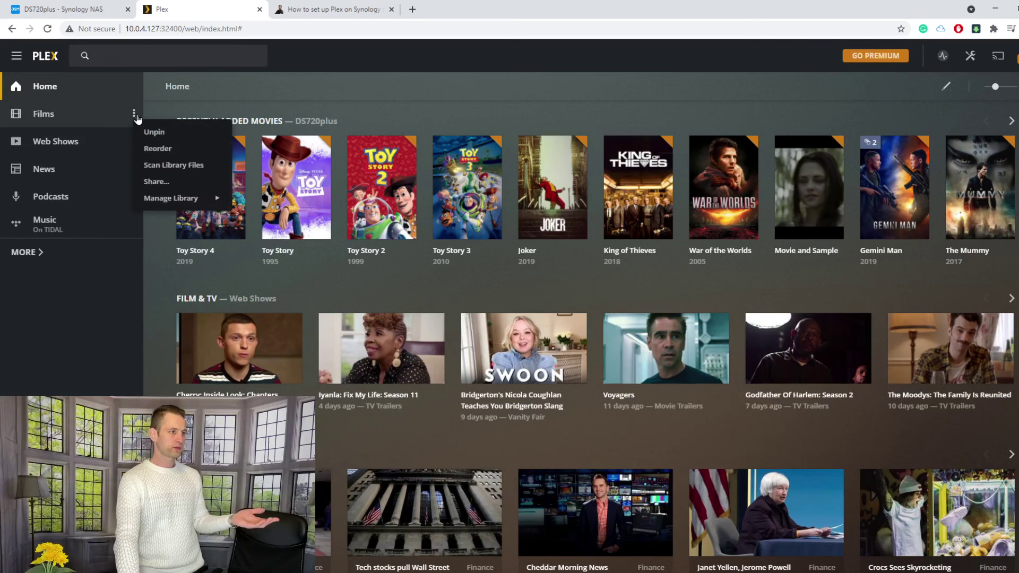
pyautogui.click(191, 169)
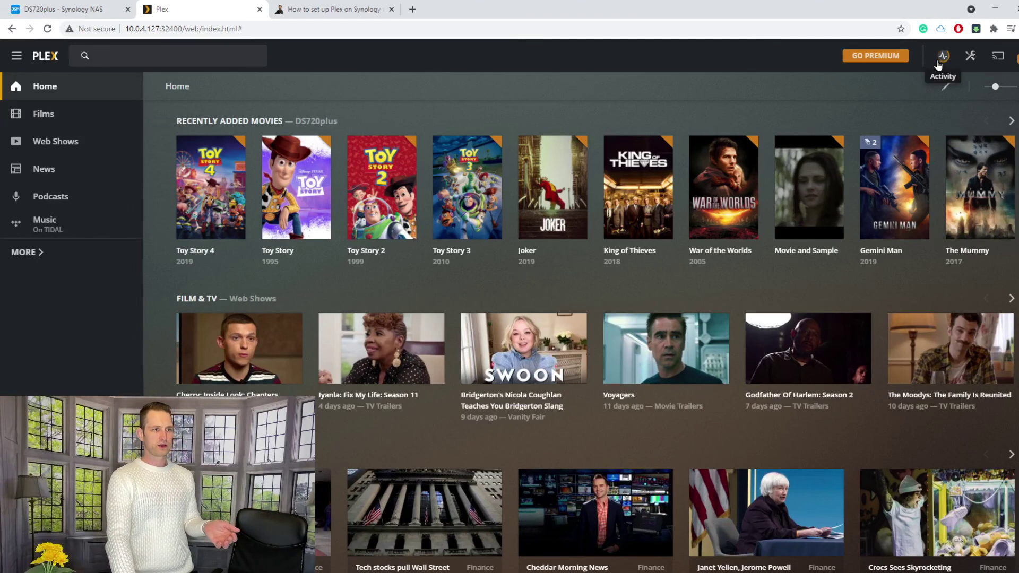